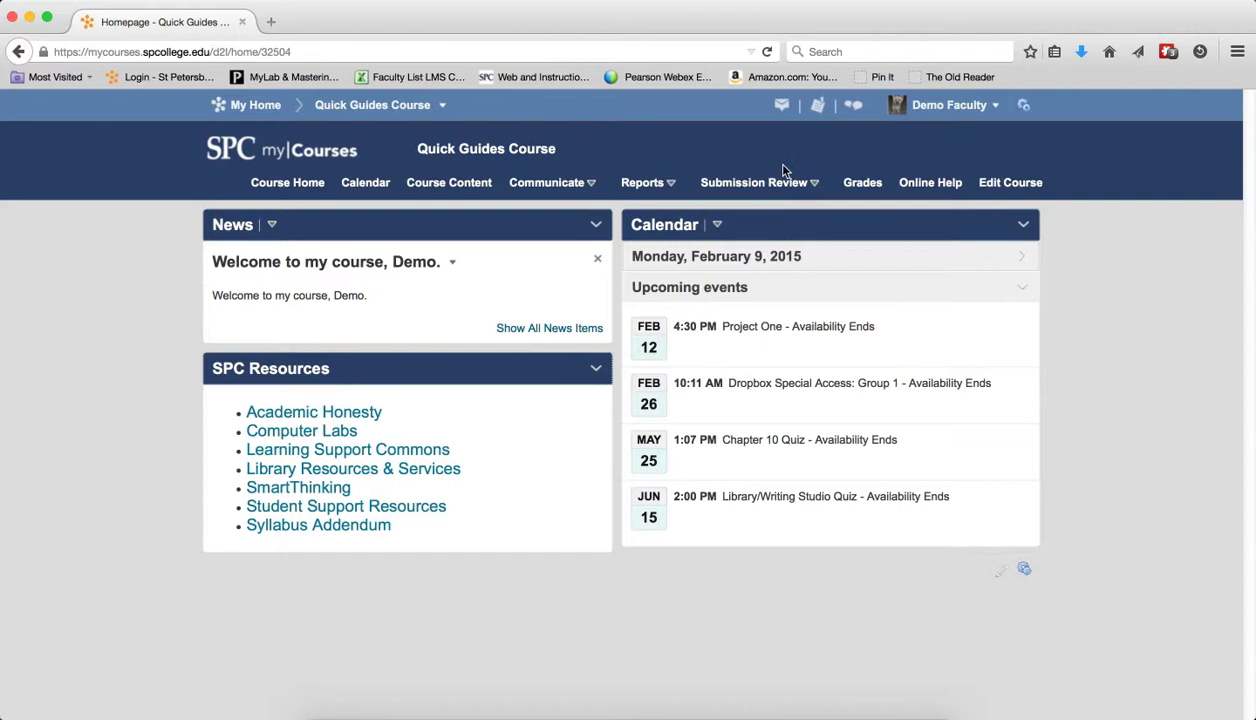
From the Discussions list, view statistics for the Introduce Yourself forum and come back.
left_click(767, 191)
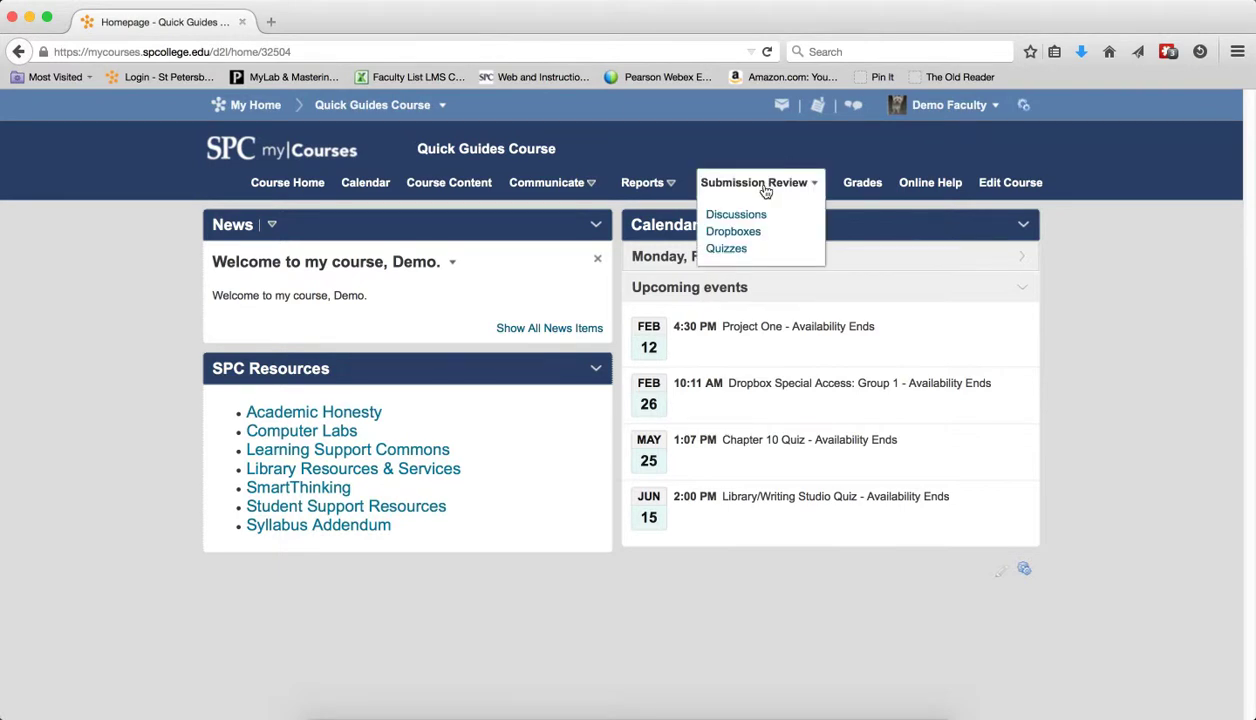
left_click(736, 219)
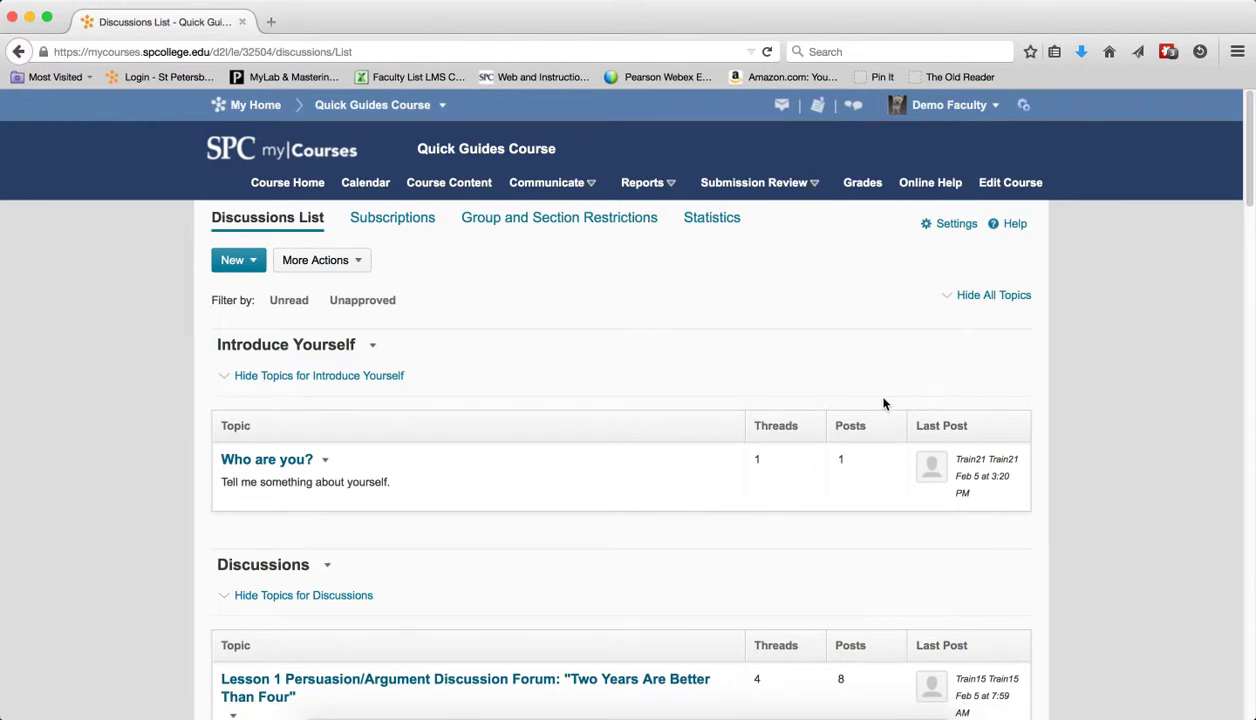
left_click(372, 346)
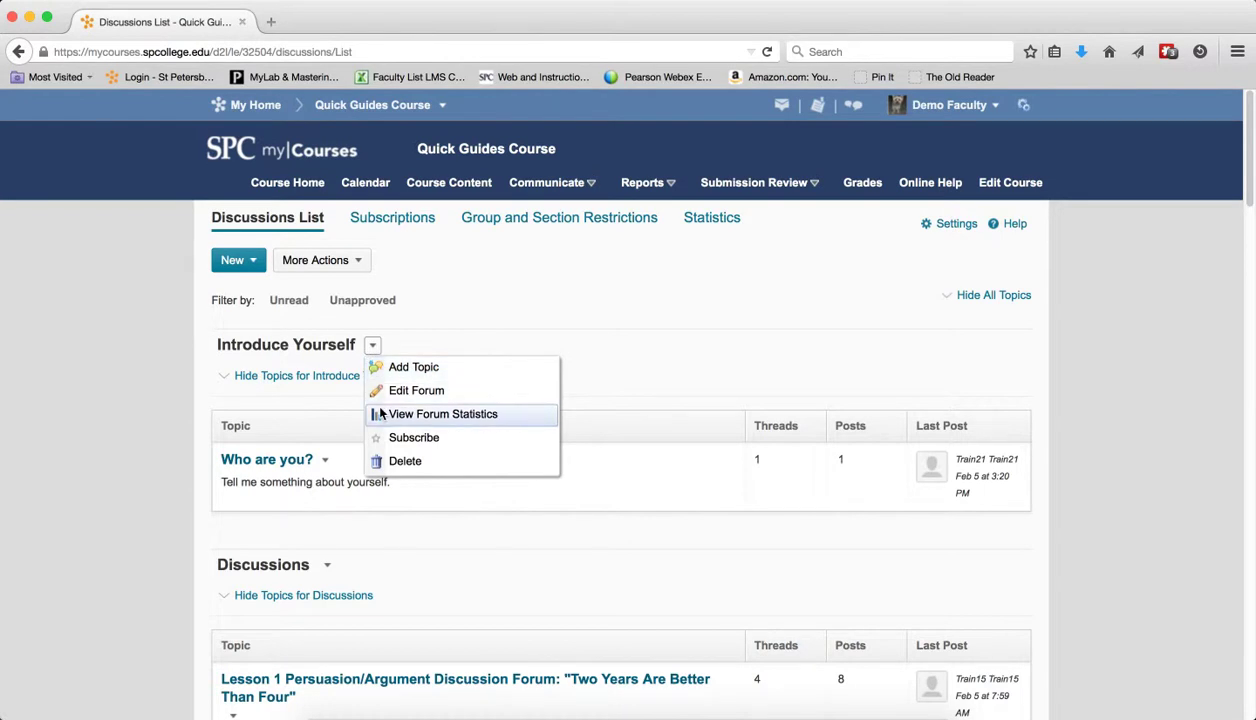
left_click(380, 413)
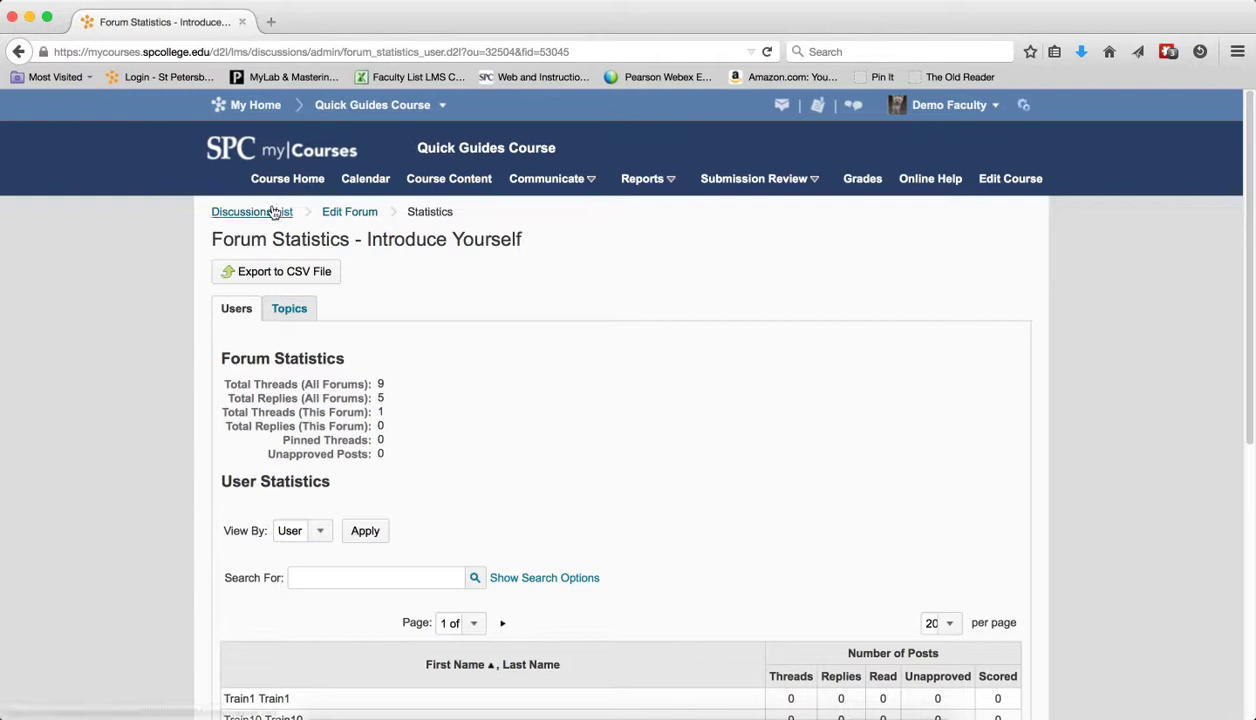
left_click(270, 212)
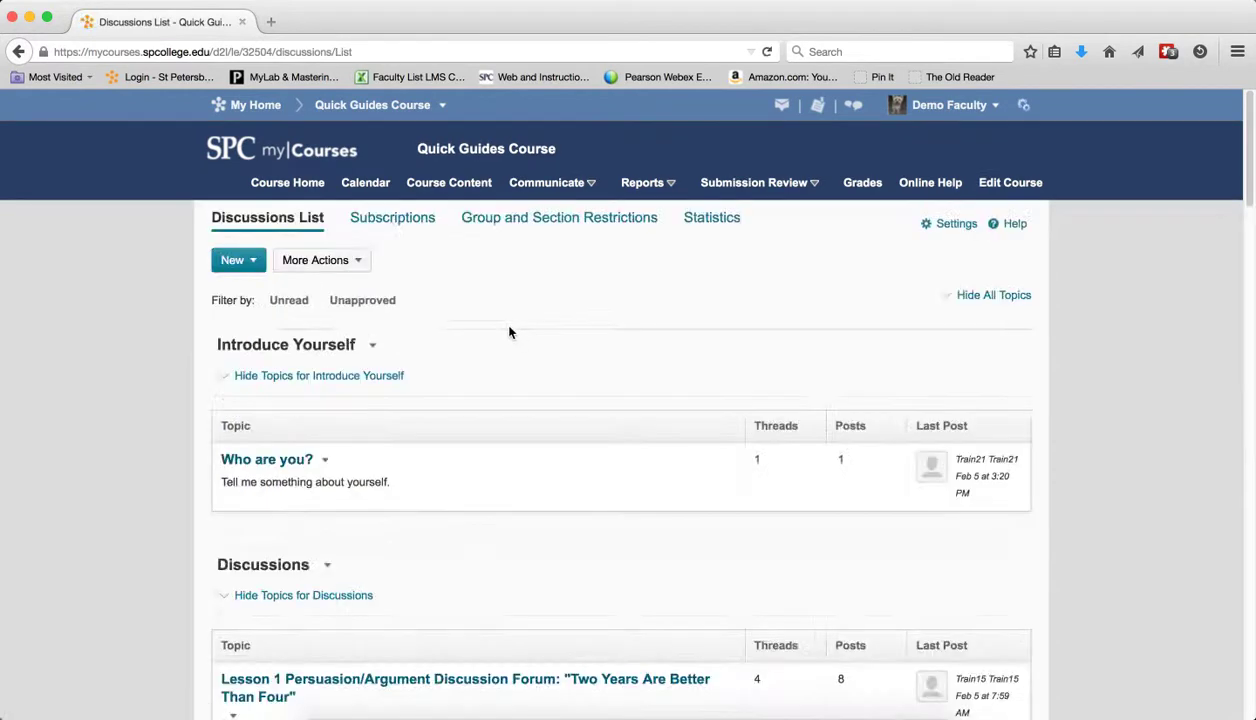
View statistics for the Who are you? topic, then return to the Discussions list.
left_click(326, 462)
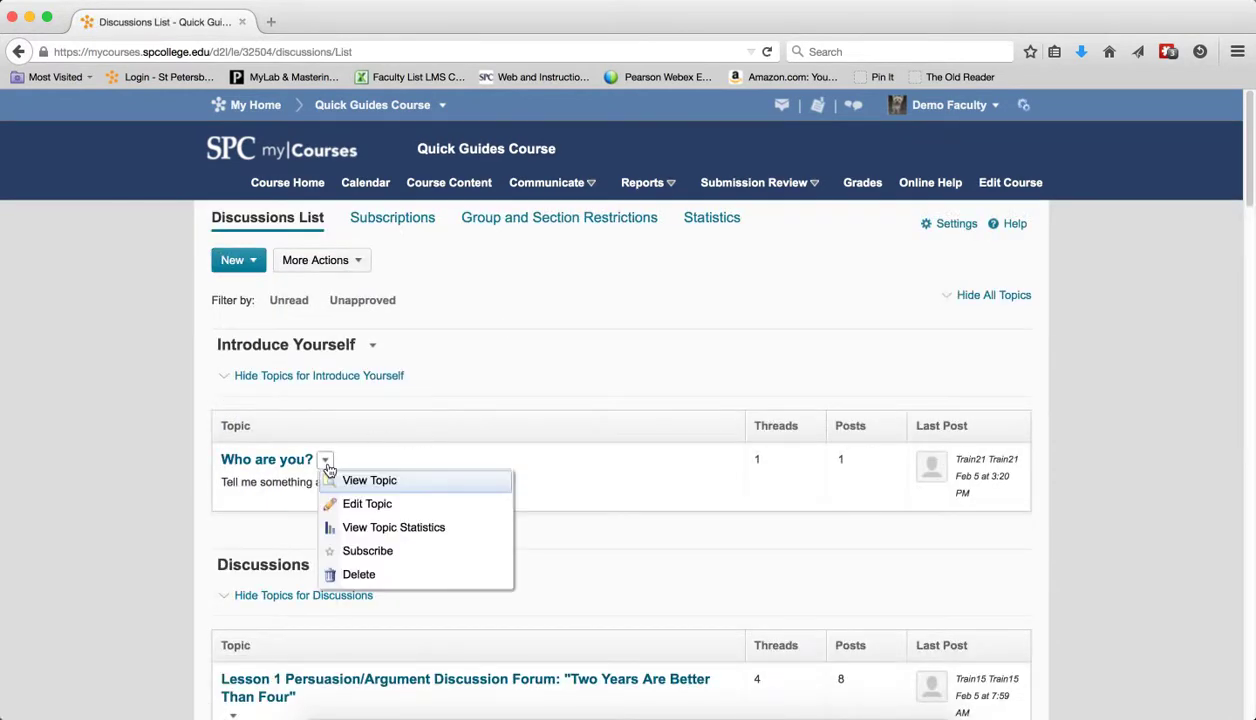
left_click(368, 534)
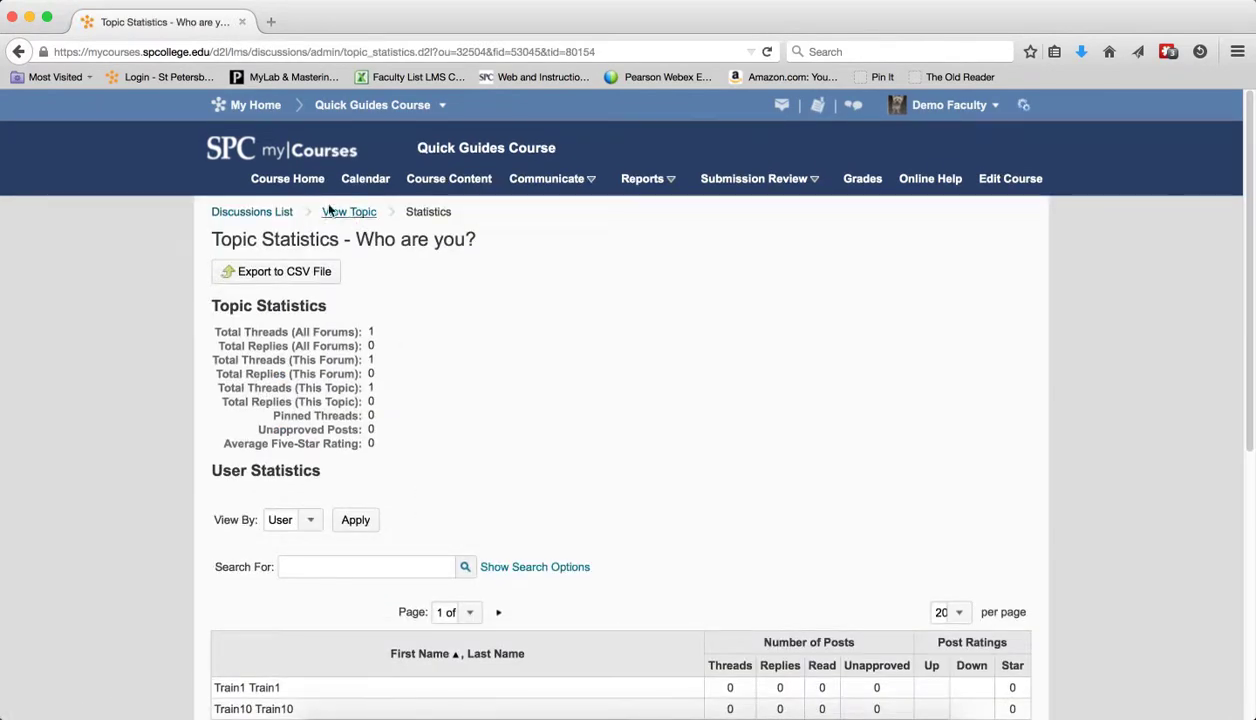
left_click(276, 211)
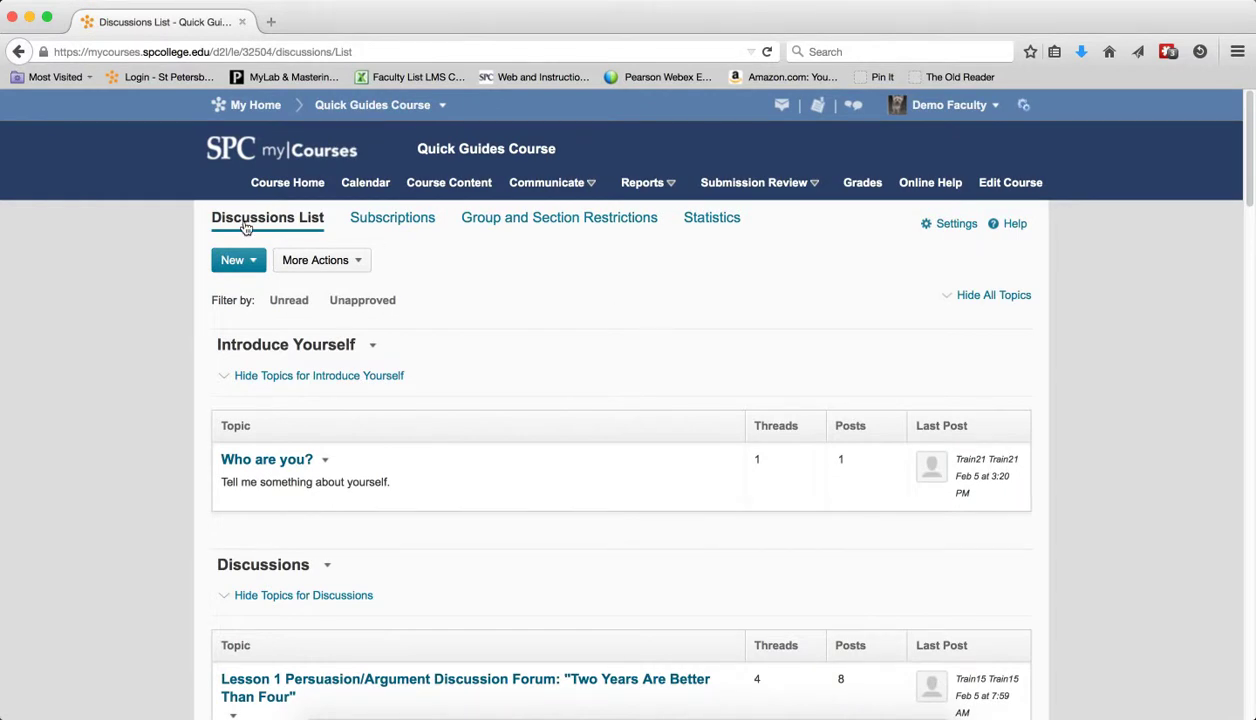
Show the course-wide Statistics page down to the User Statistics table of threads, replies and reads.
left_click(702, 222)
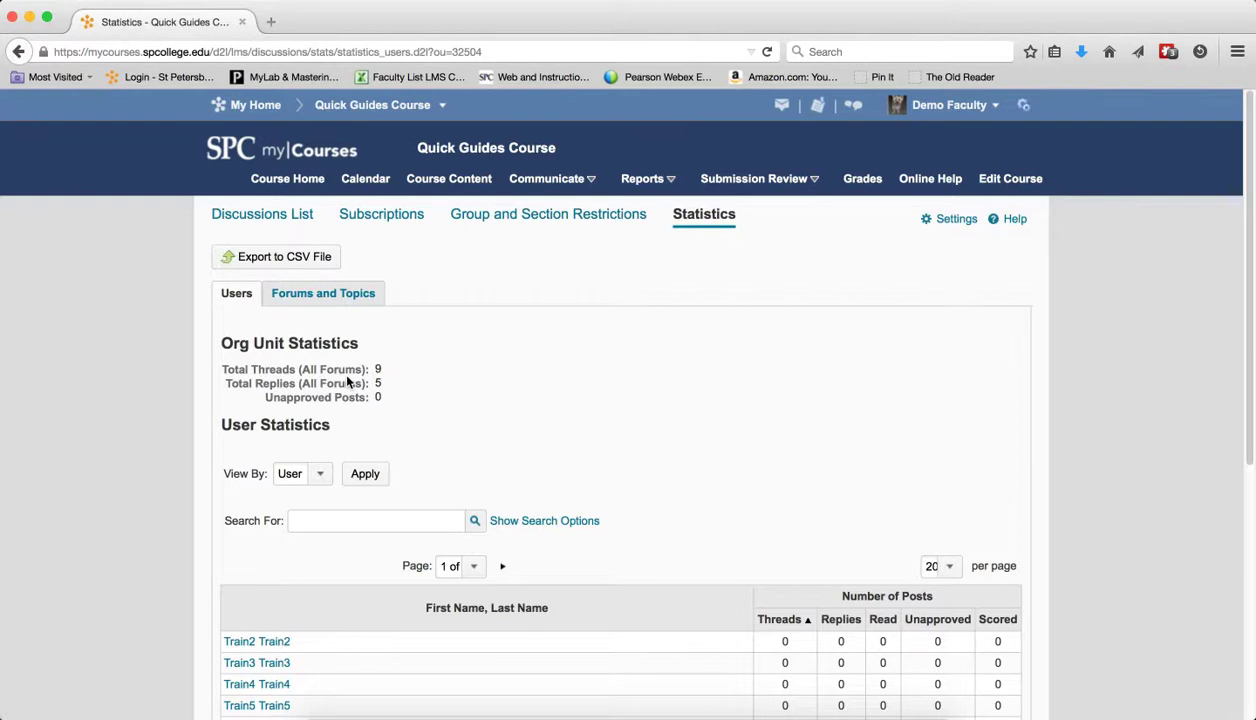
scroll(599, 367, "down", 1)
scroll(601, 369, "down", 4)
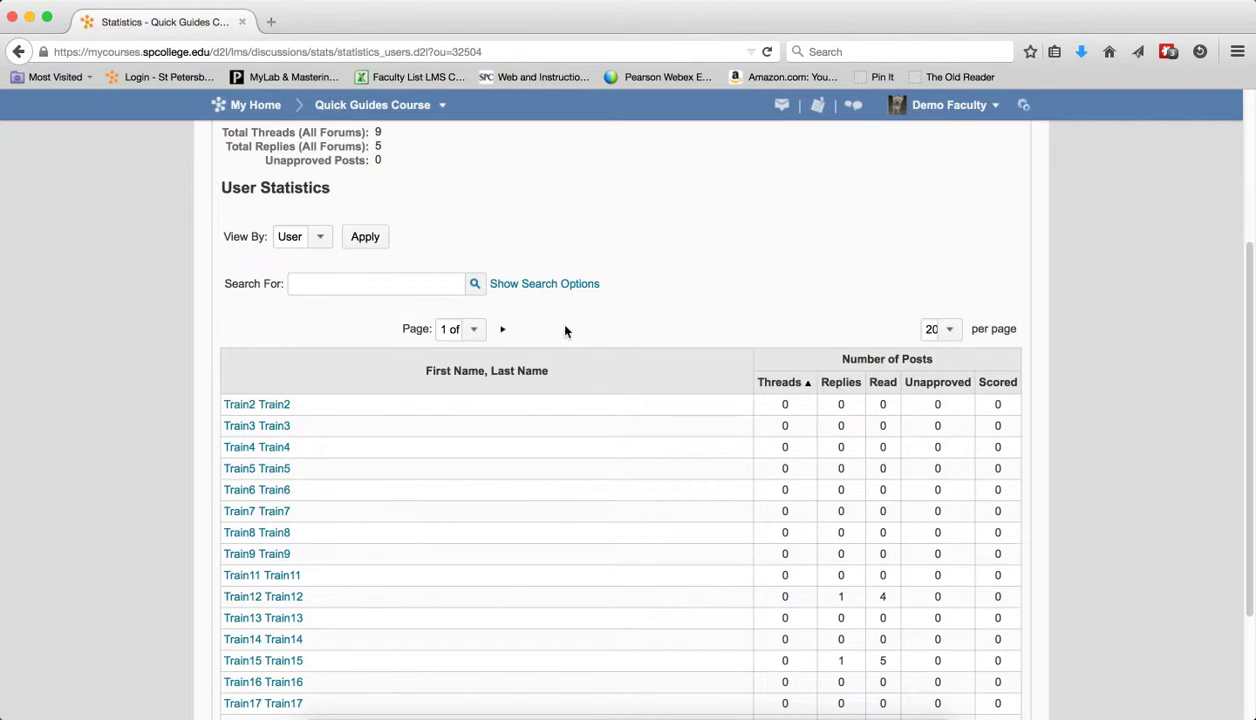
left_click(309, 285)
Sort the User Statistics table by last name, then by Threads in descending order.
left_click(519, 371)
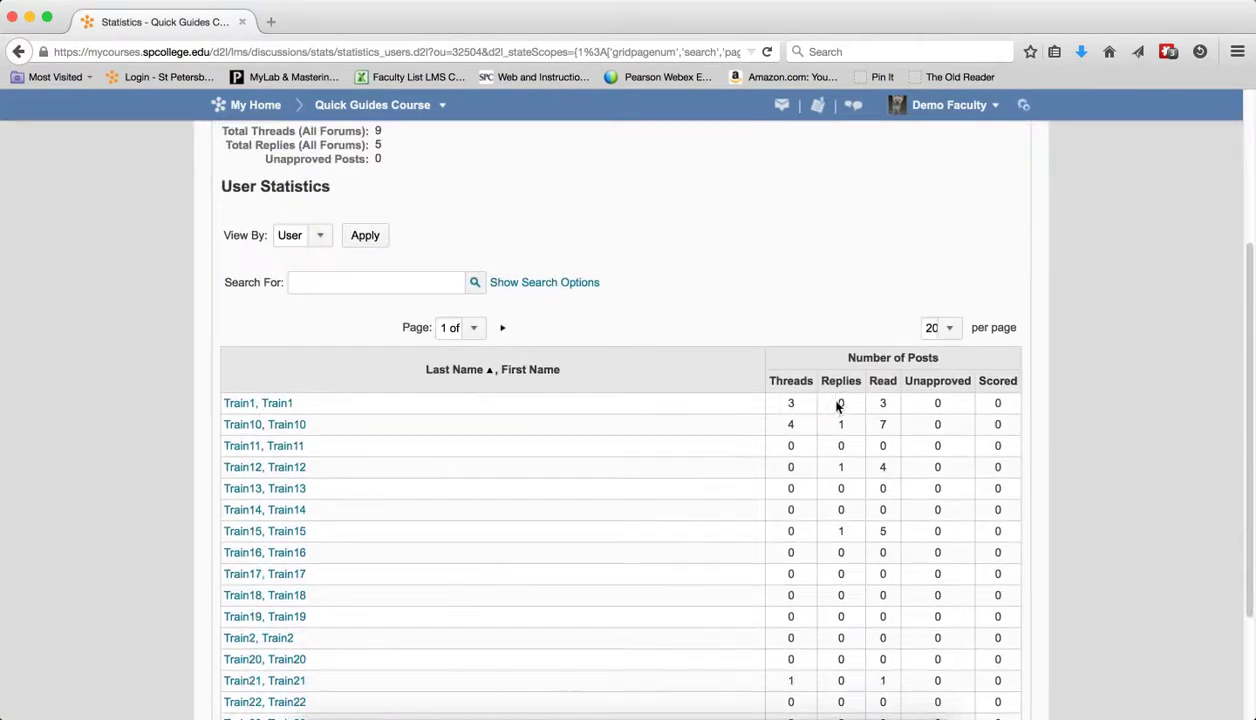
left_click(797, 386)
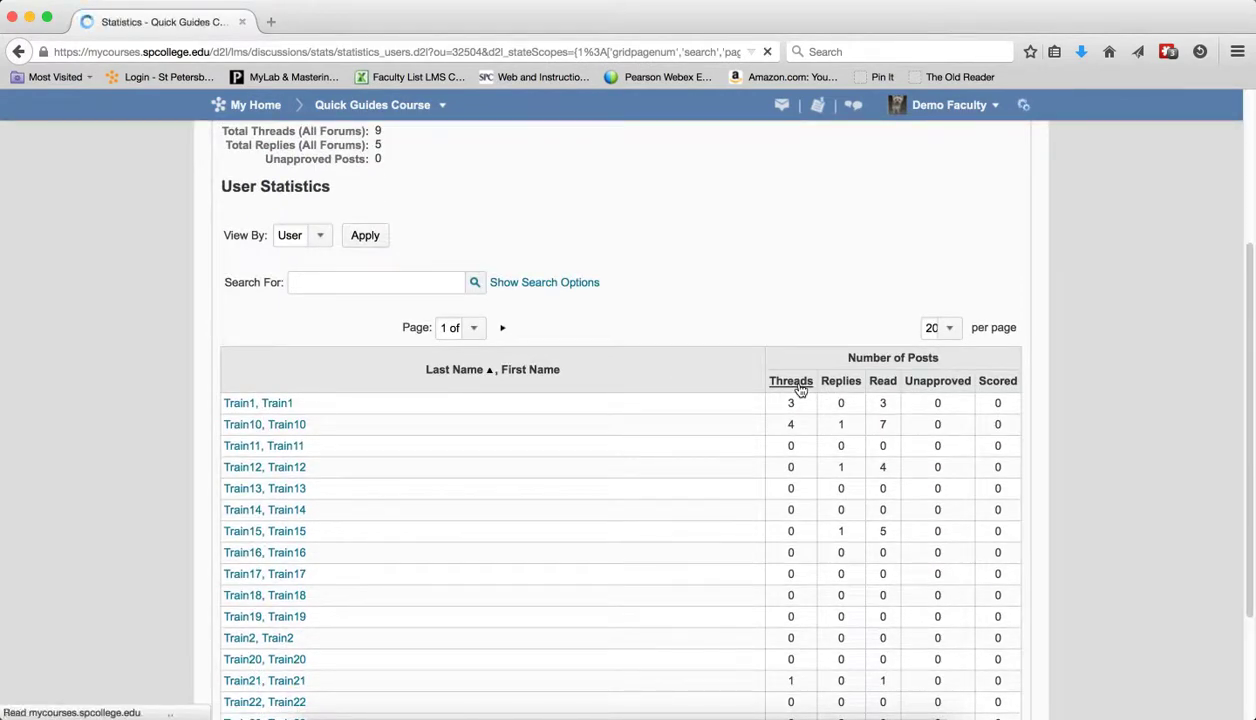
left_click(781, 621)
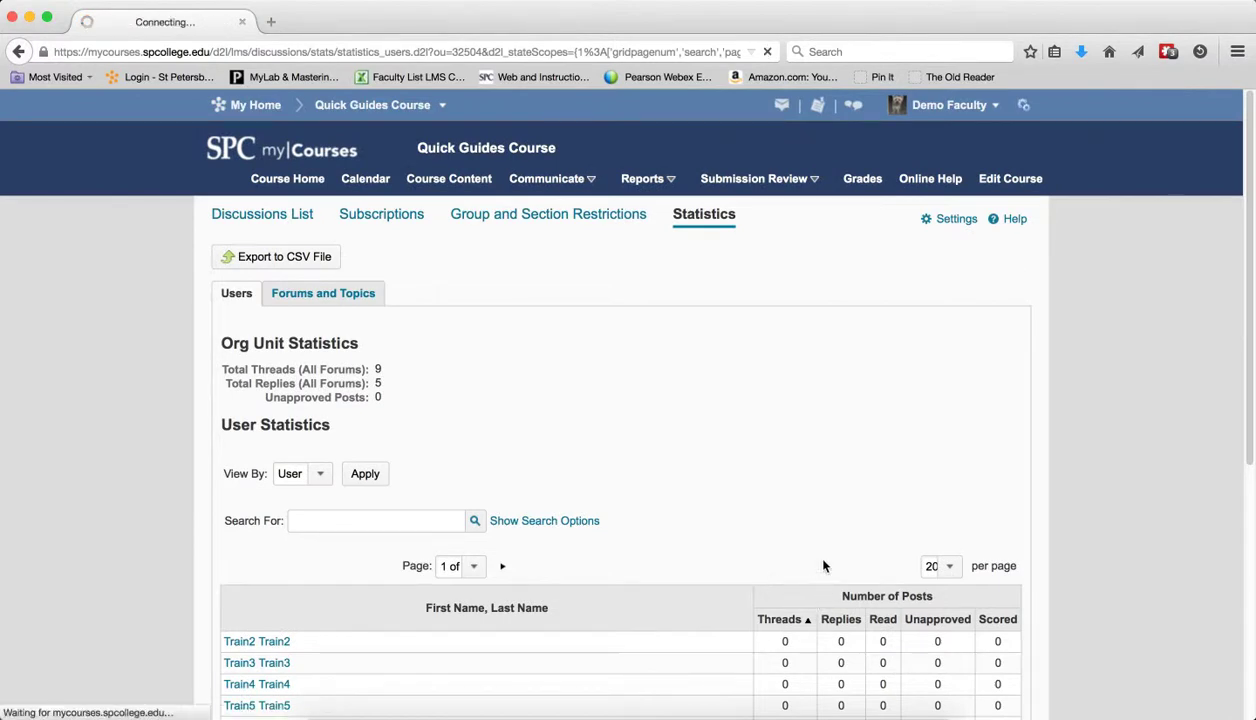
scroll(823, 548, "down", 5)
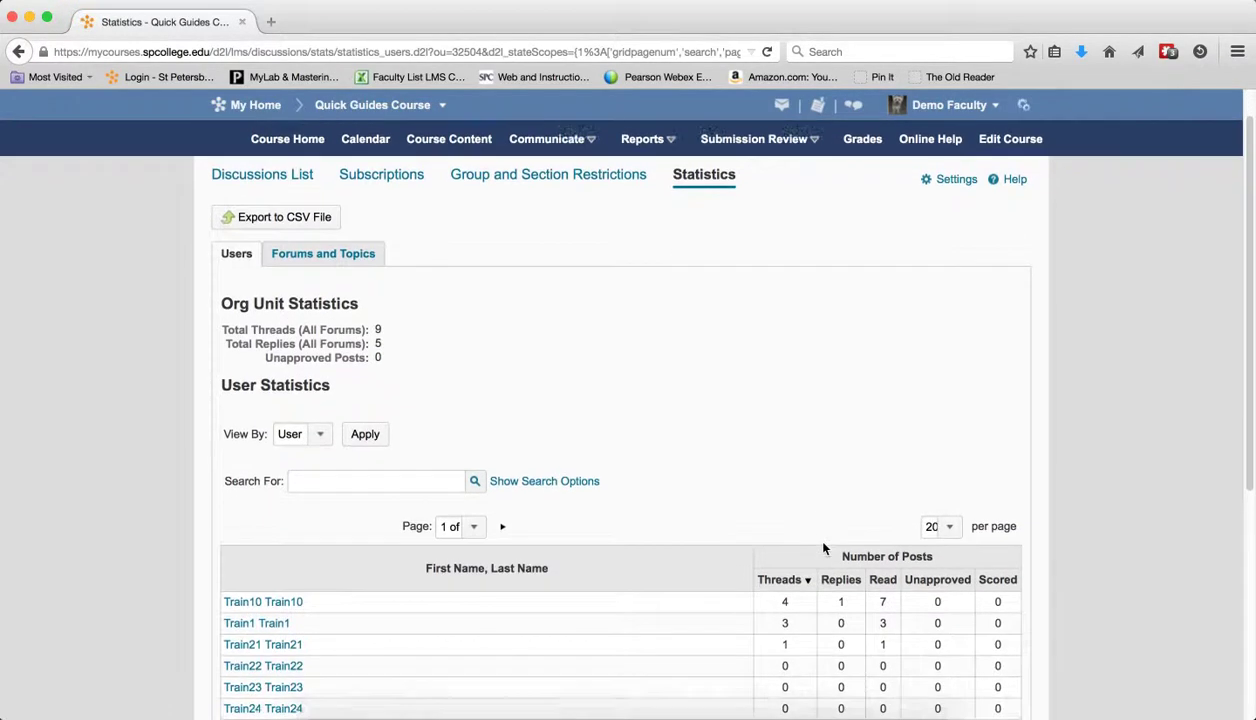
scroll(823, 548, "down", 2)
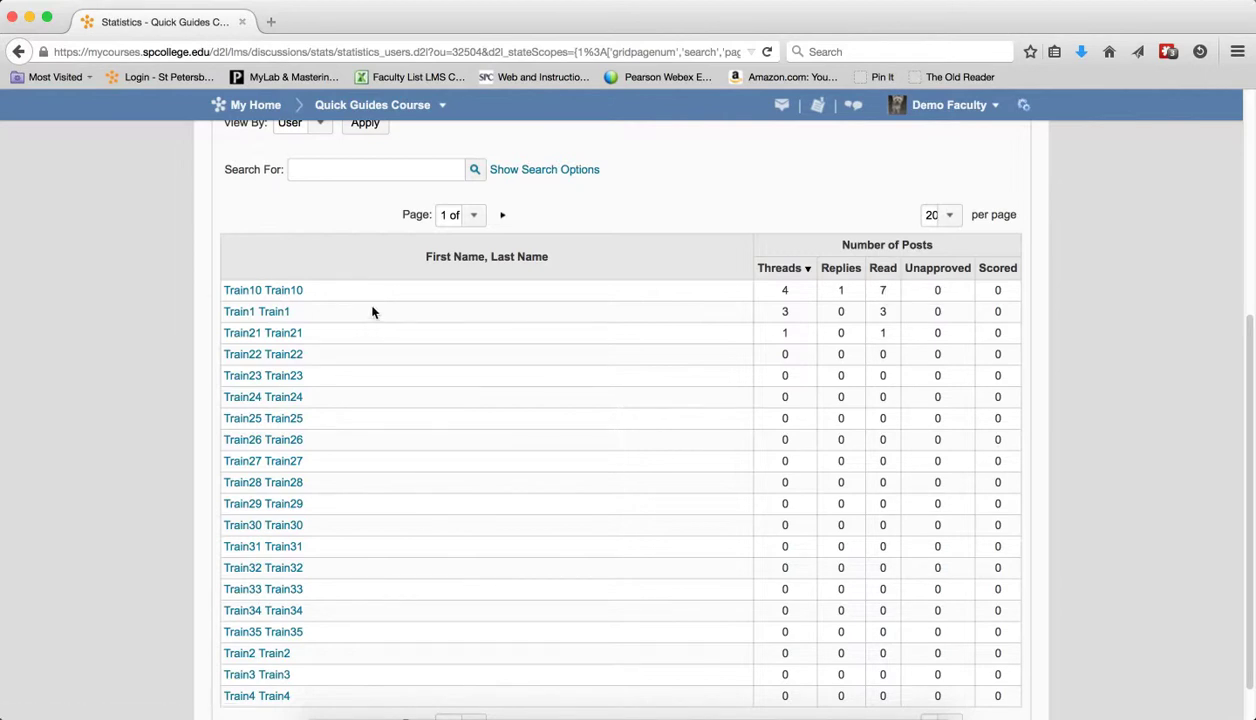
left_click(268, 312)
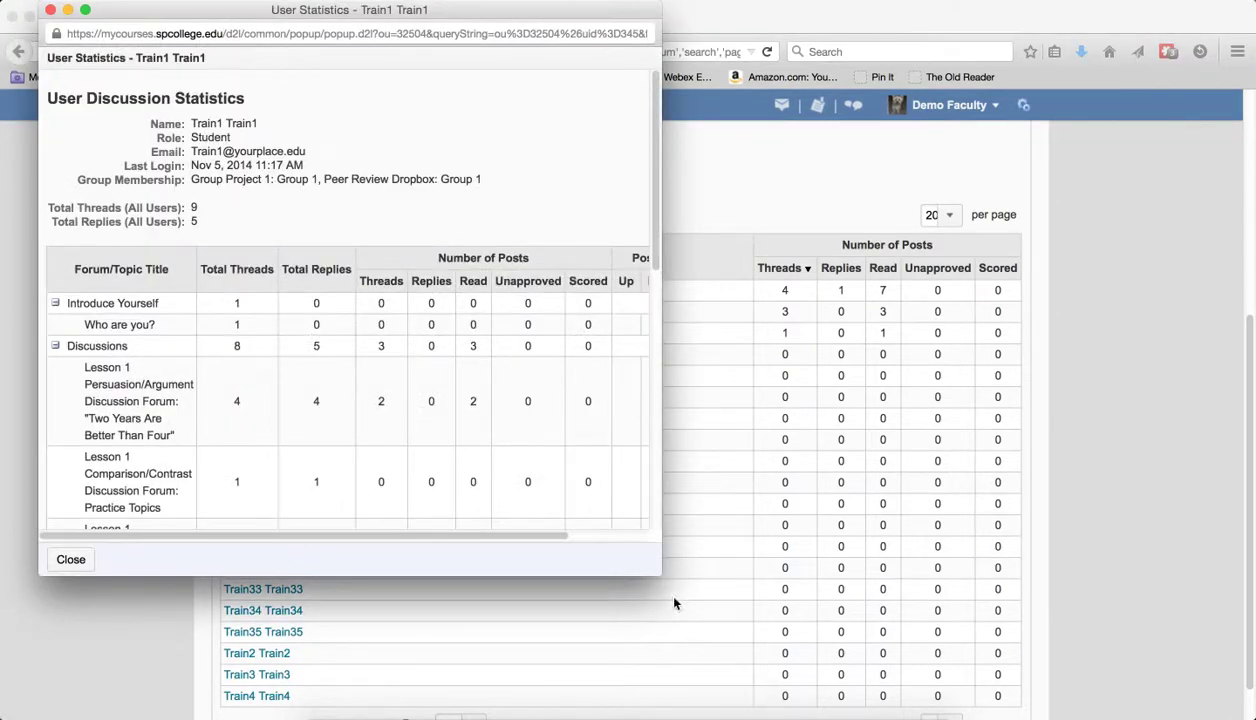
left_click_drag(662, 570, 828, 681)
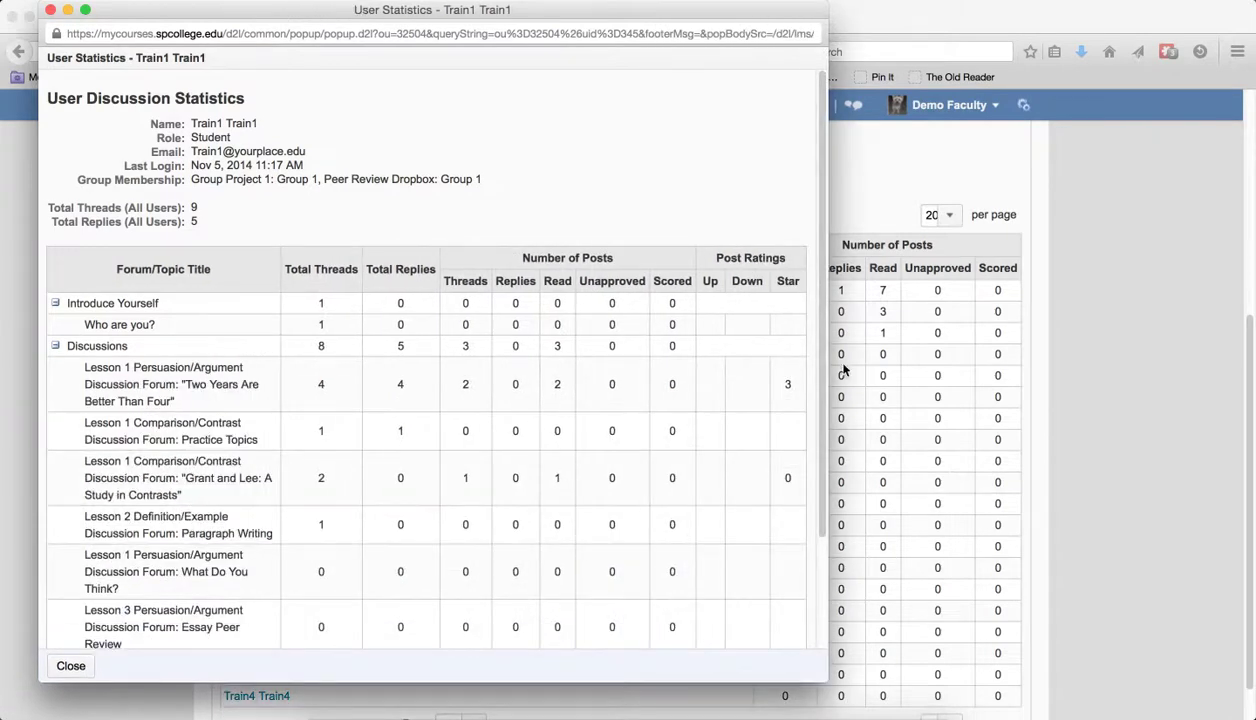
left_click_drag(822, 349, 821, 488)
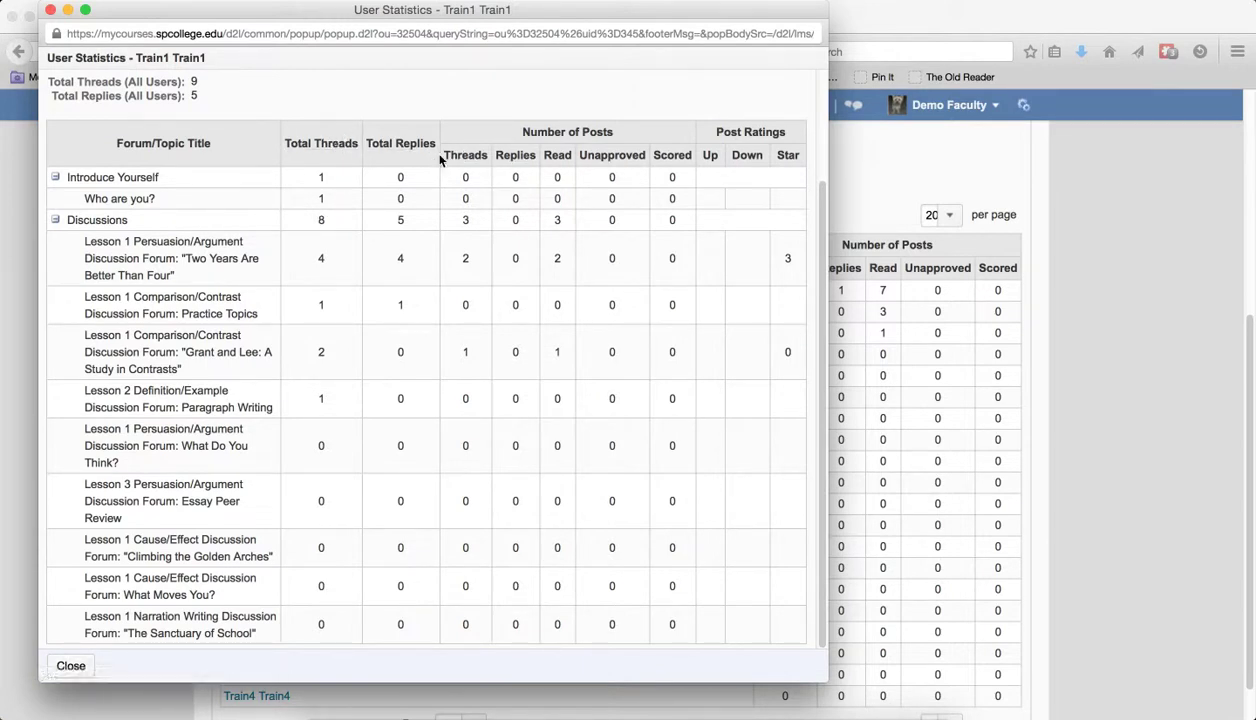
left_click(51, 10)
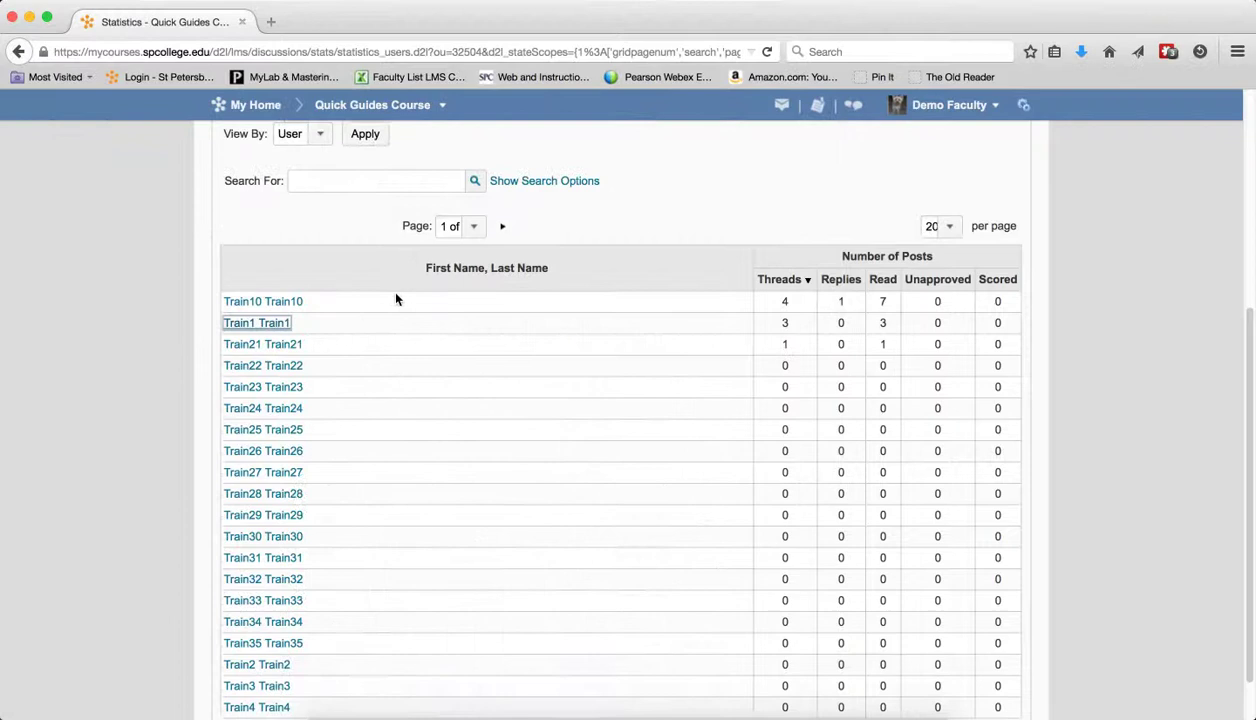
scroll(388, 287, "up", 5)
Show Forums and Topics statistics sorted by Threads, highest first, with Discussions on top.
left_click(342, 293)
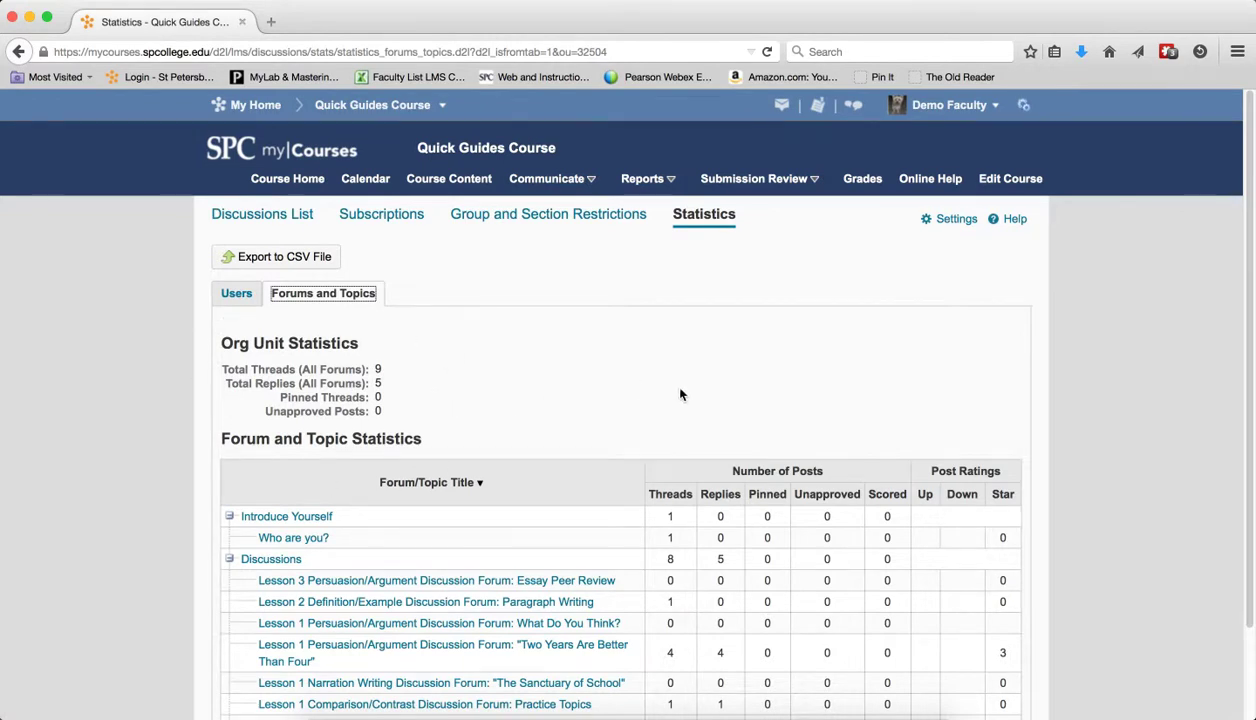
scroll(680, 394, "down", 2)
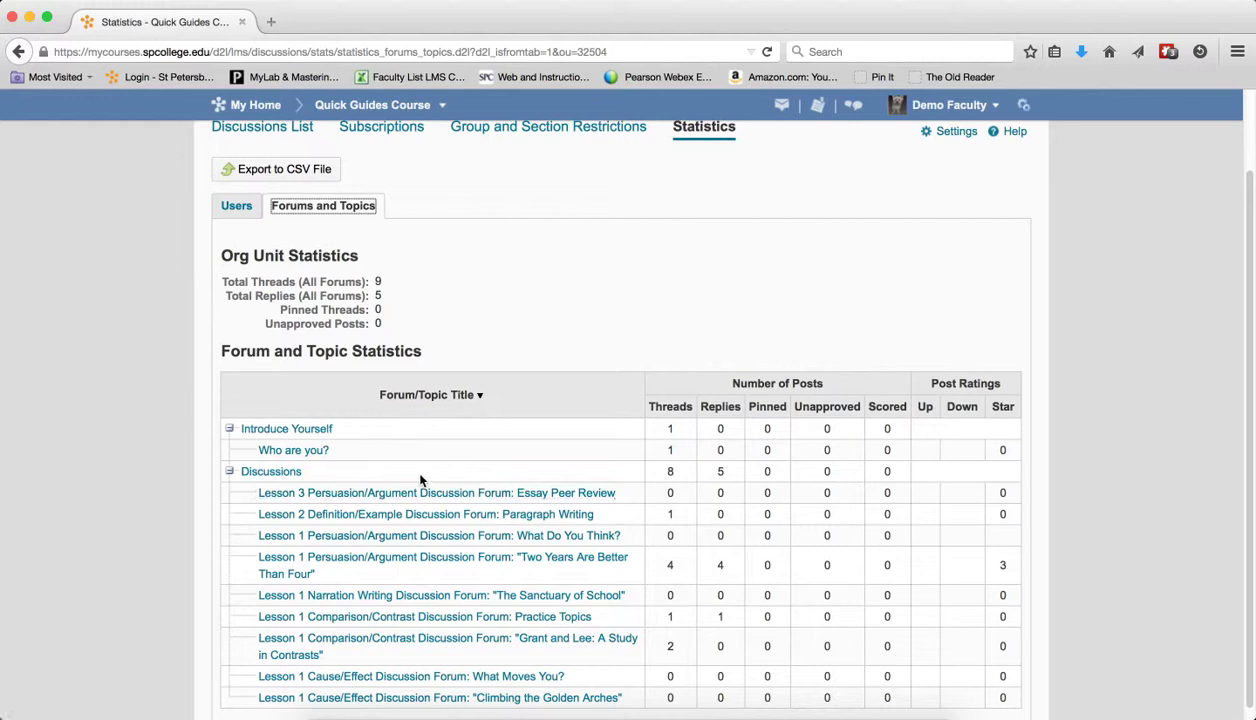
scroll(499, 497, "down", 1)
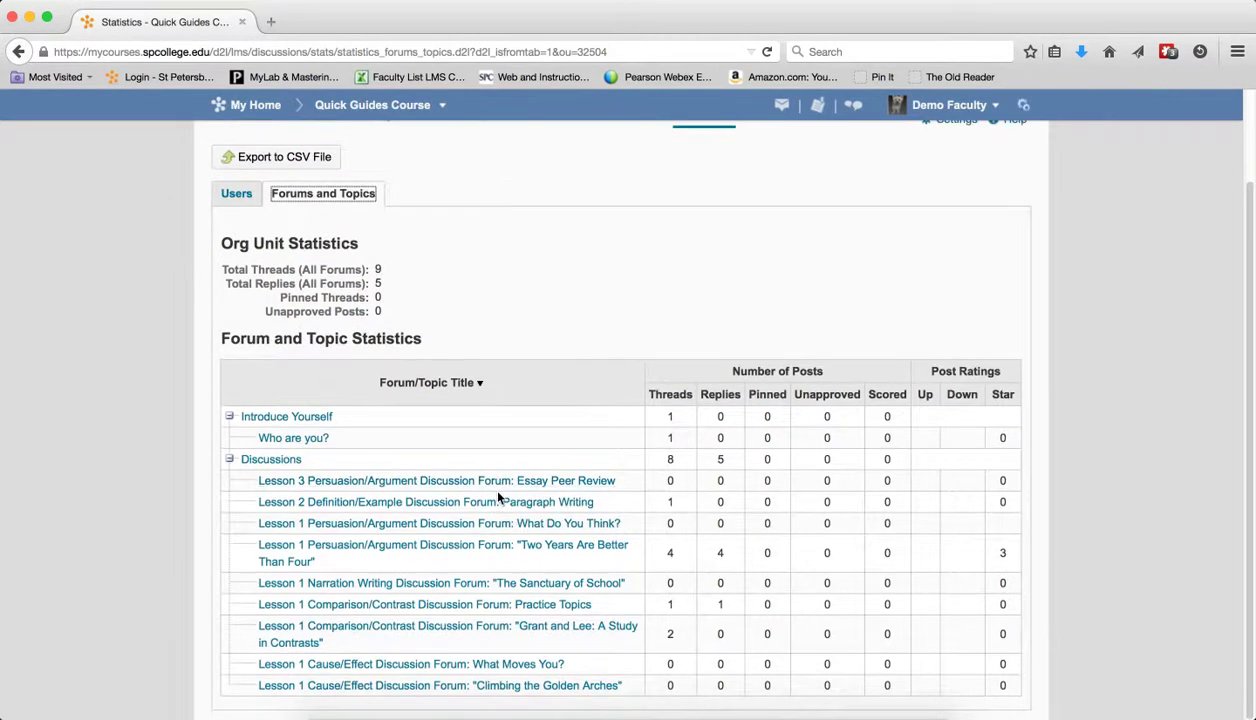
left_click(670, 394)
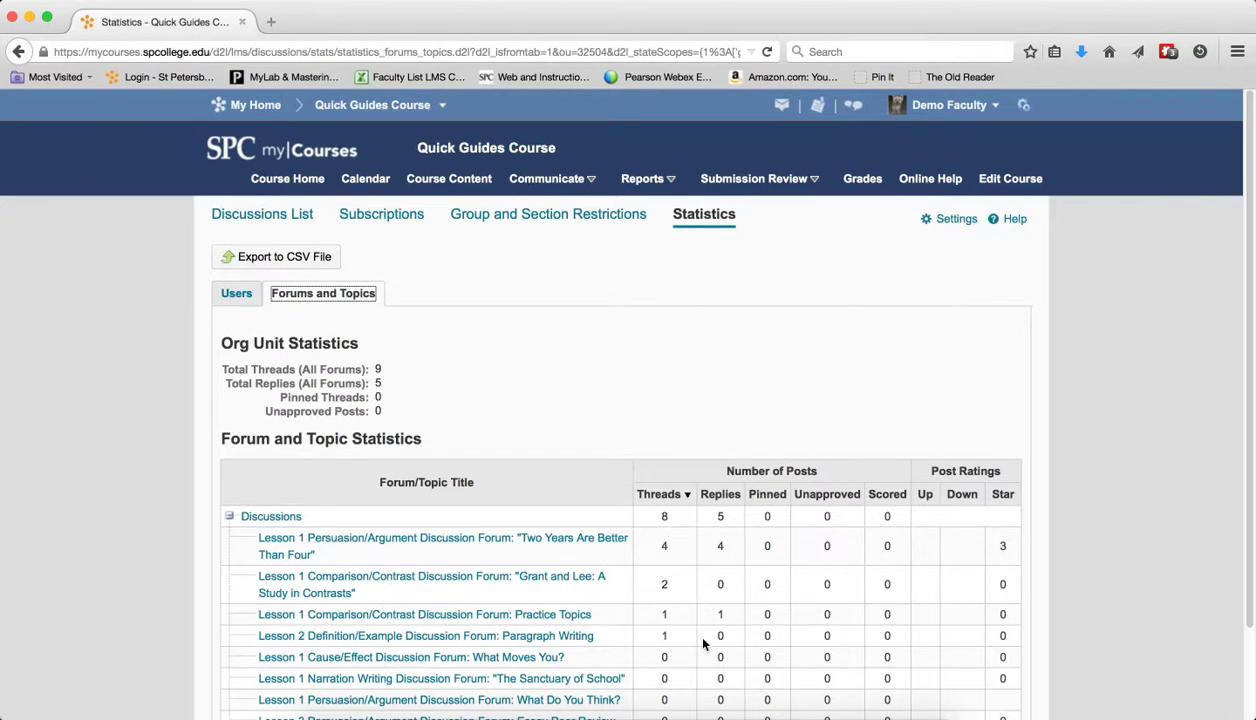
scroll(703, 643, "down", 2)
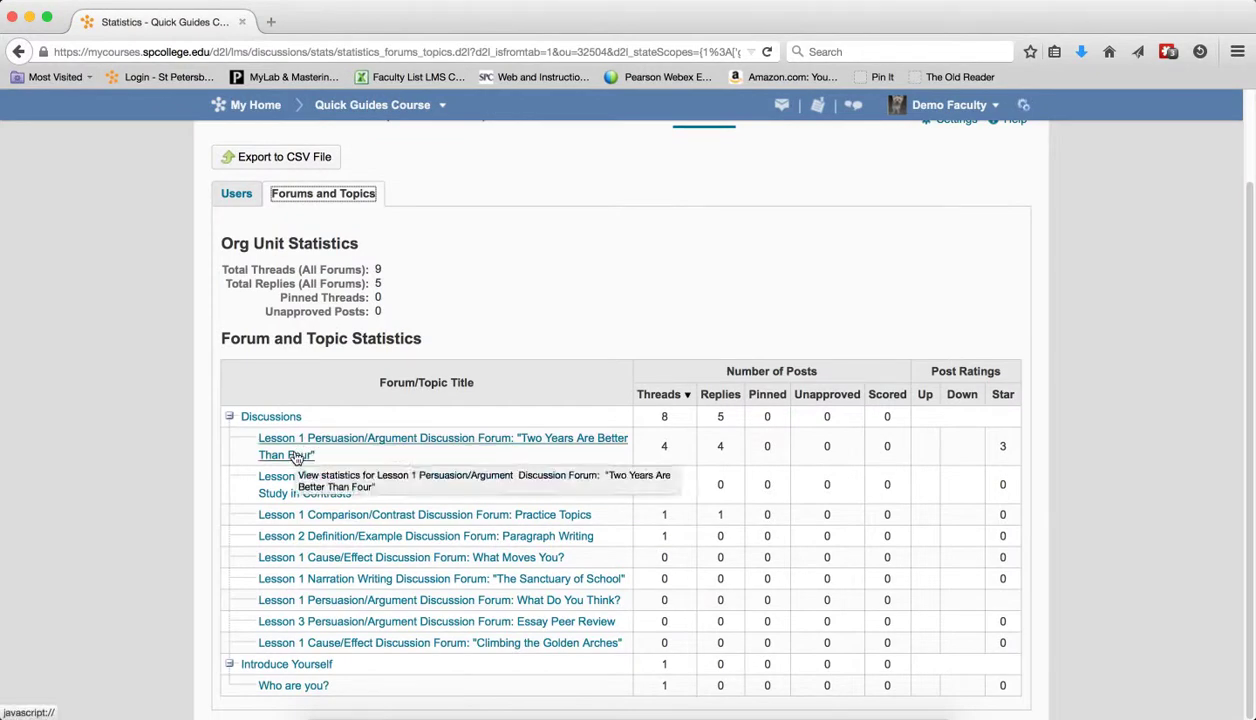
left_click(313, 442)
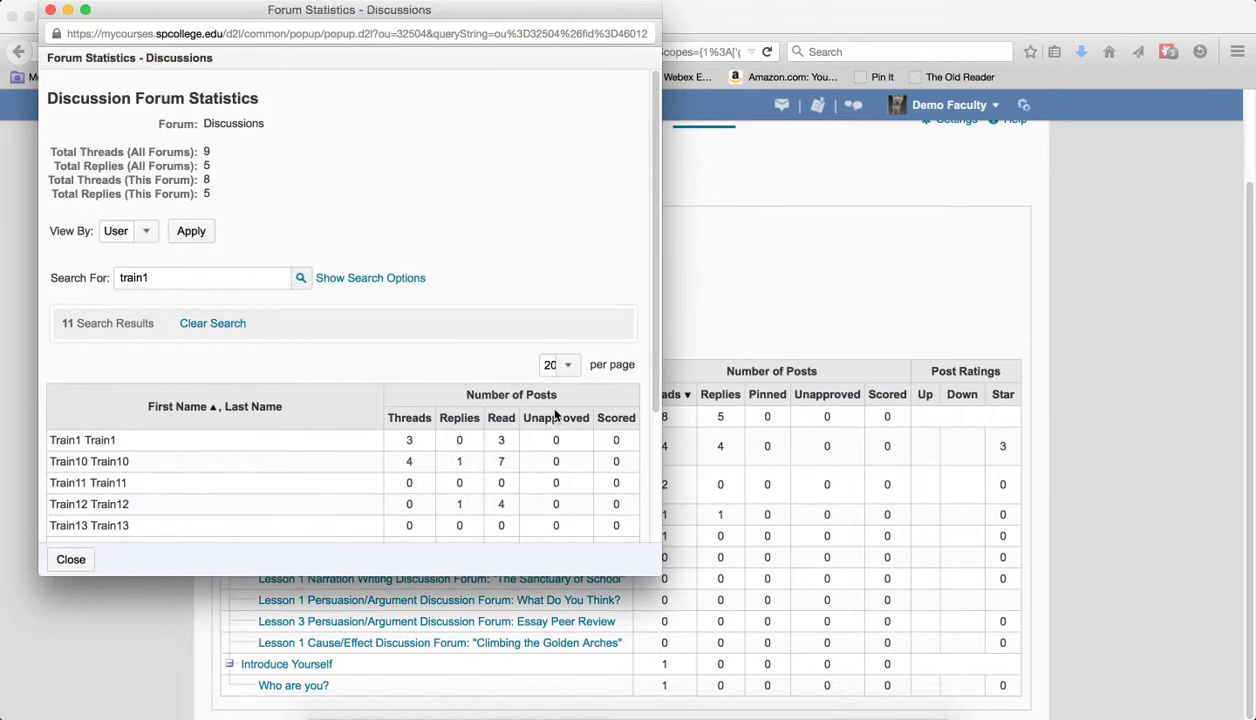
scroll(555, 413, "down", 3)
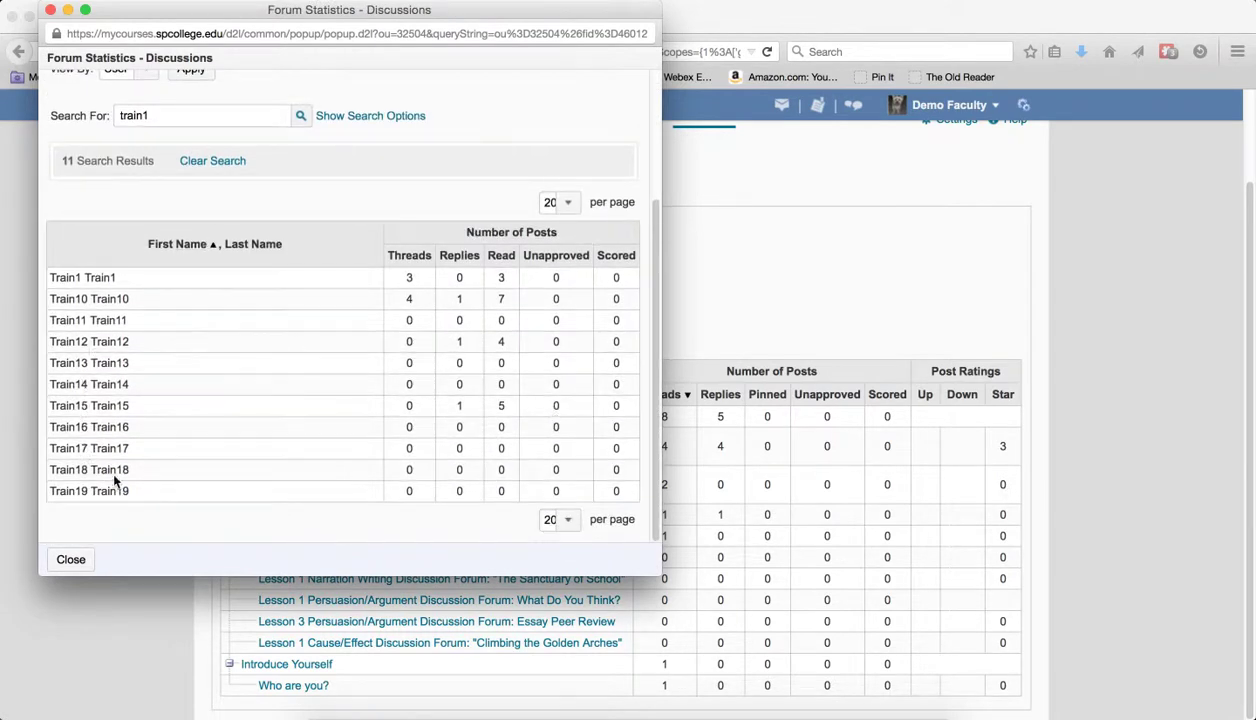
left_click(236, 166)
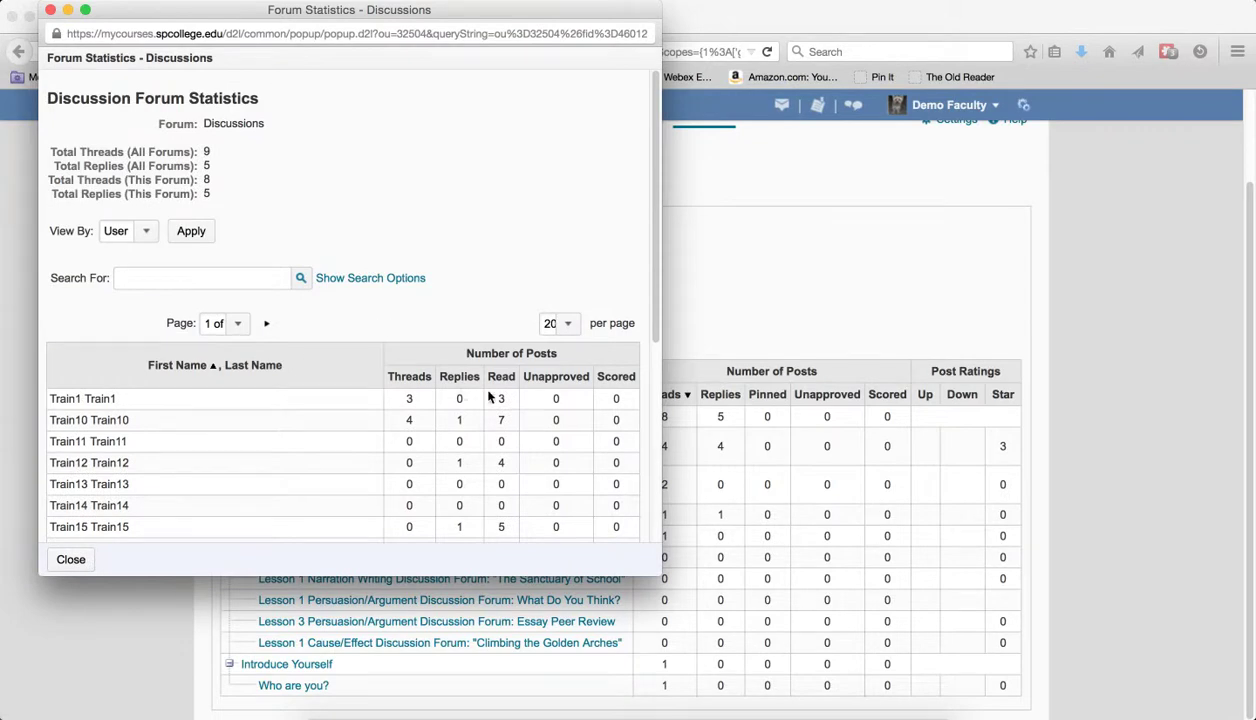
left_click(51, 10)
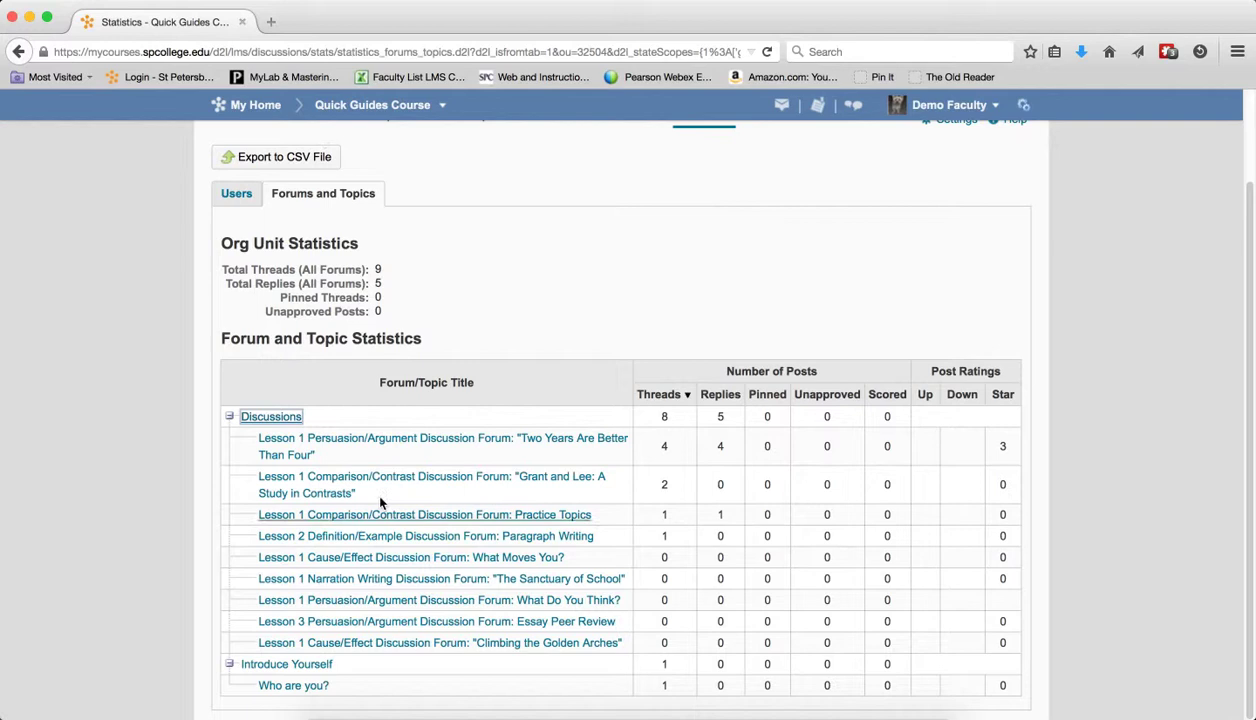
left_click(352, 442)
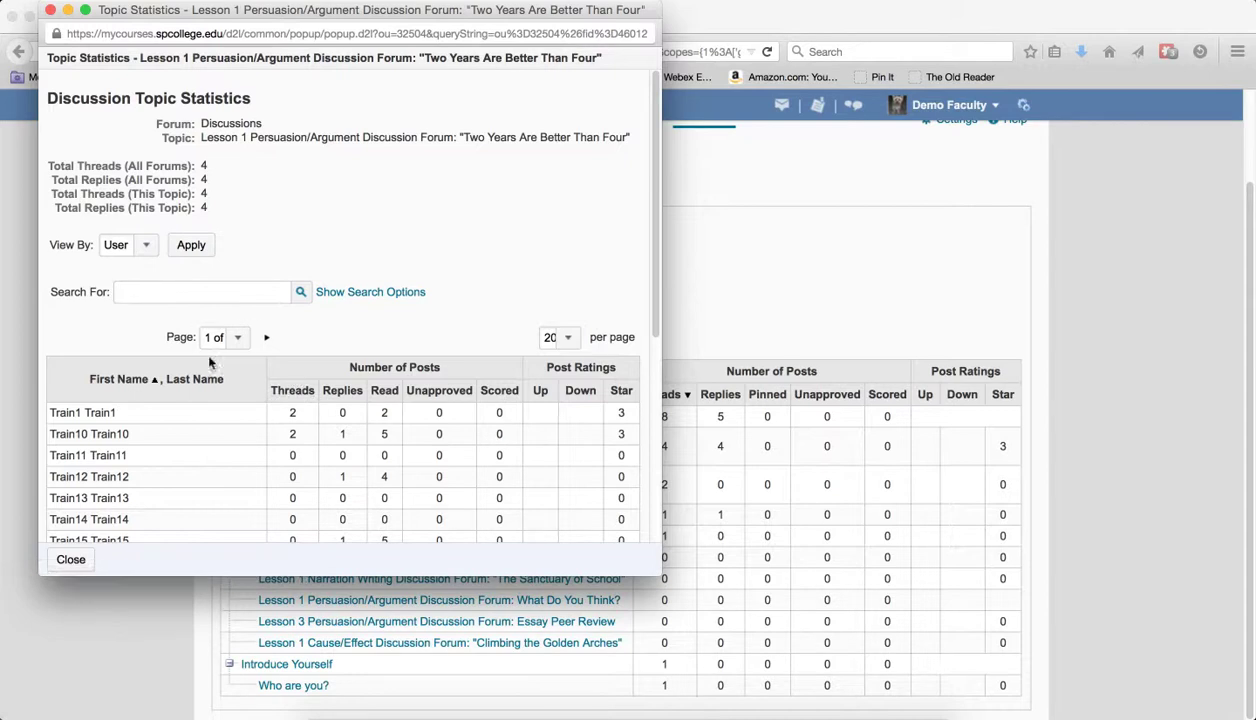
left_click(50, 10)
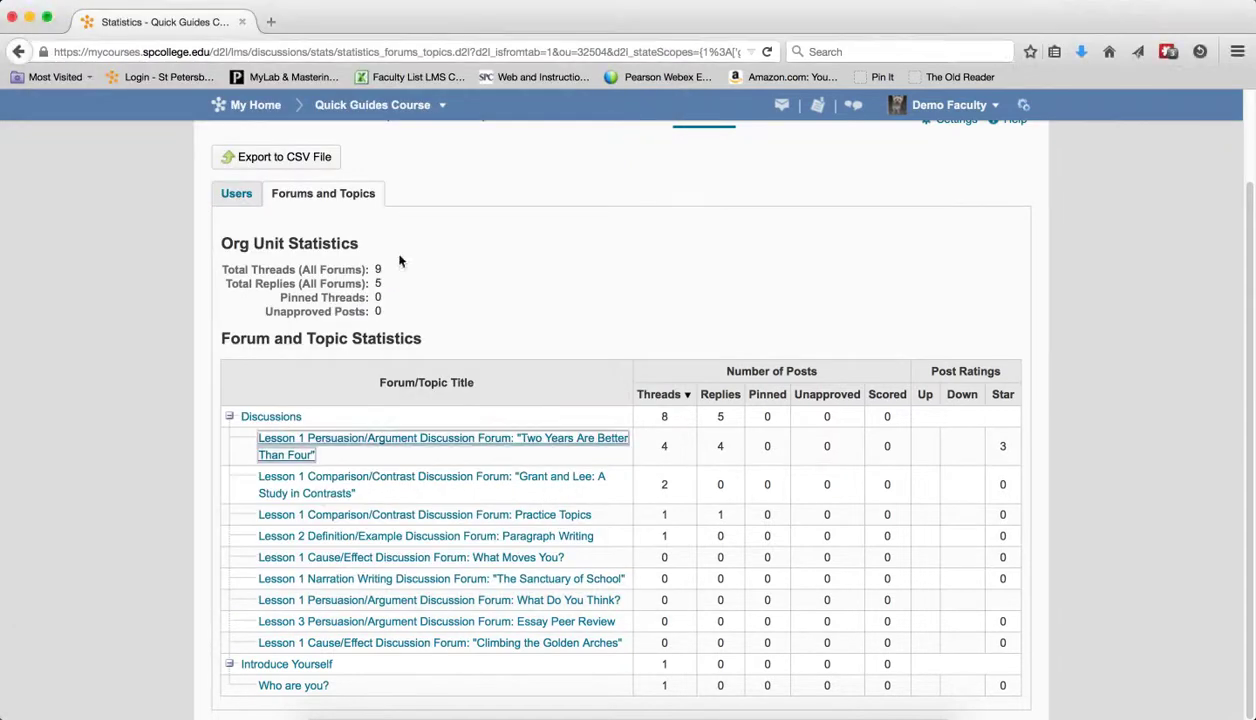
scroll(745, 360, "up", 2)
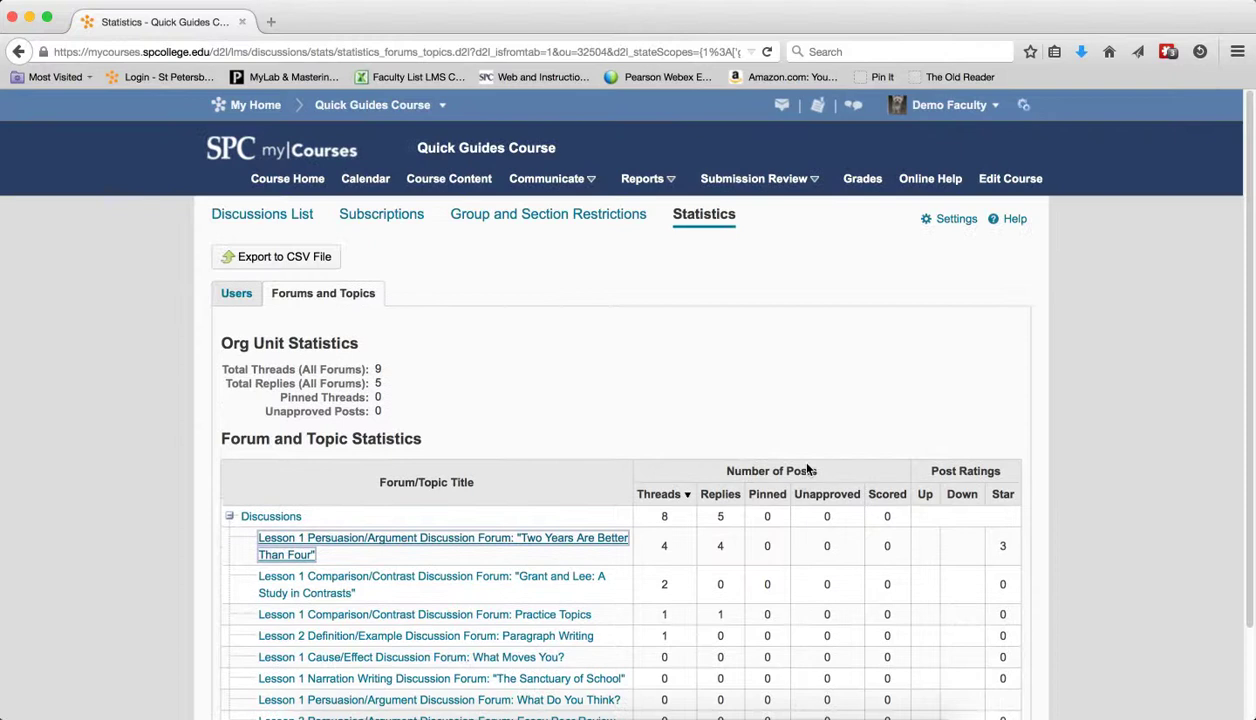